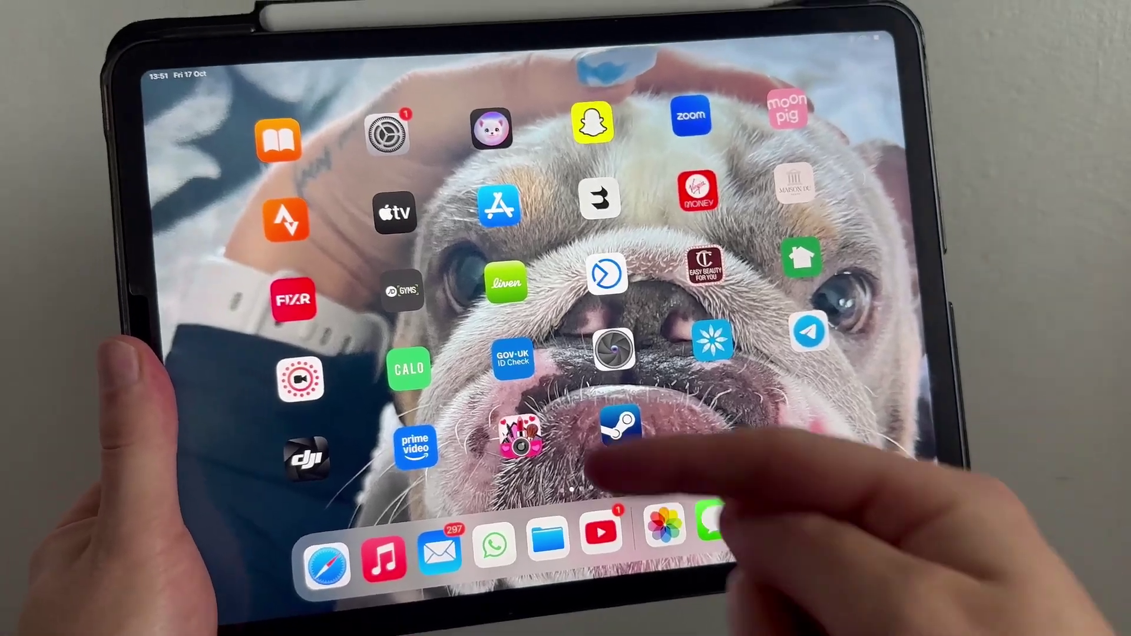
Page through the home screen to the third page of apps
left_click_drag(849, 380, 693, 385)
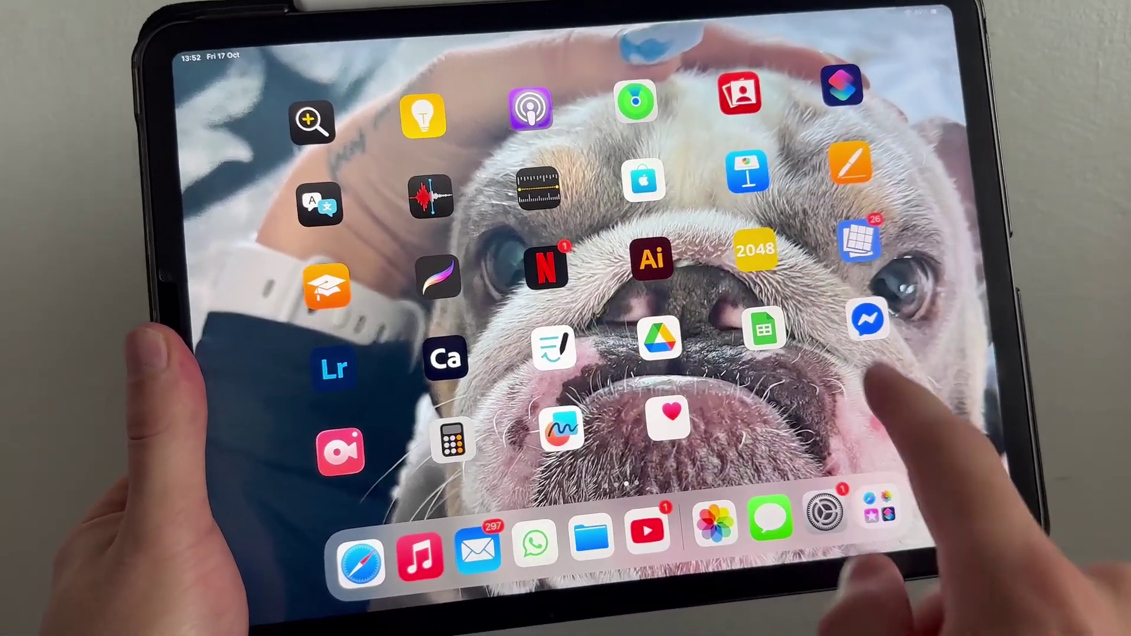
mouse_move(884, 380)
left_mouse_down()
mouse_move(782, 380)
mouse_move(875, 495)
left_mouse_up()
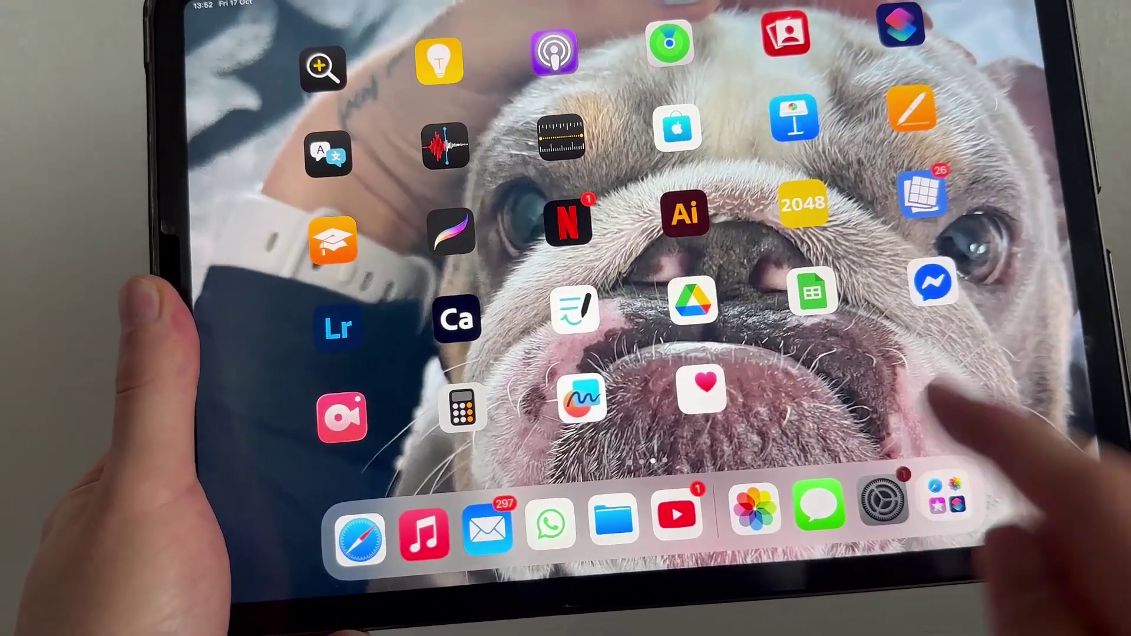
Check Settings' Software Update (iPadOS 18.7.1 and iPadOS 26 available), then return home
left_click(863, 484)
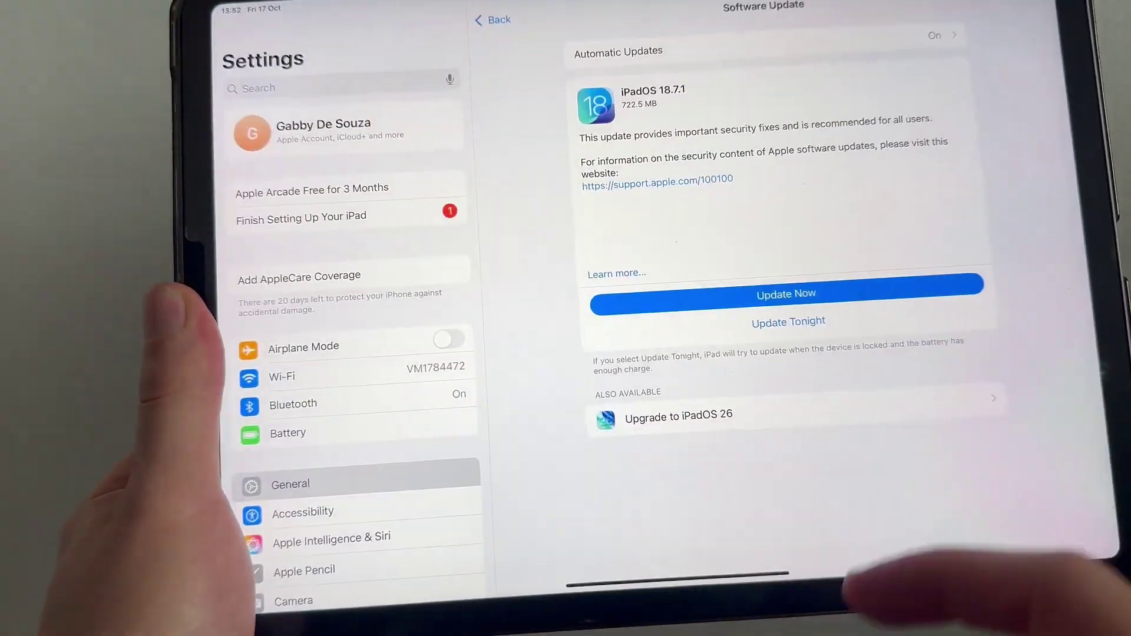
left_click(522, 426)
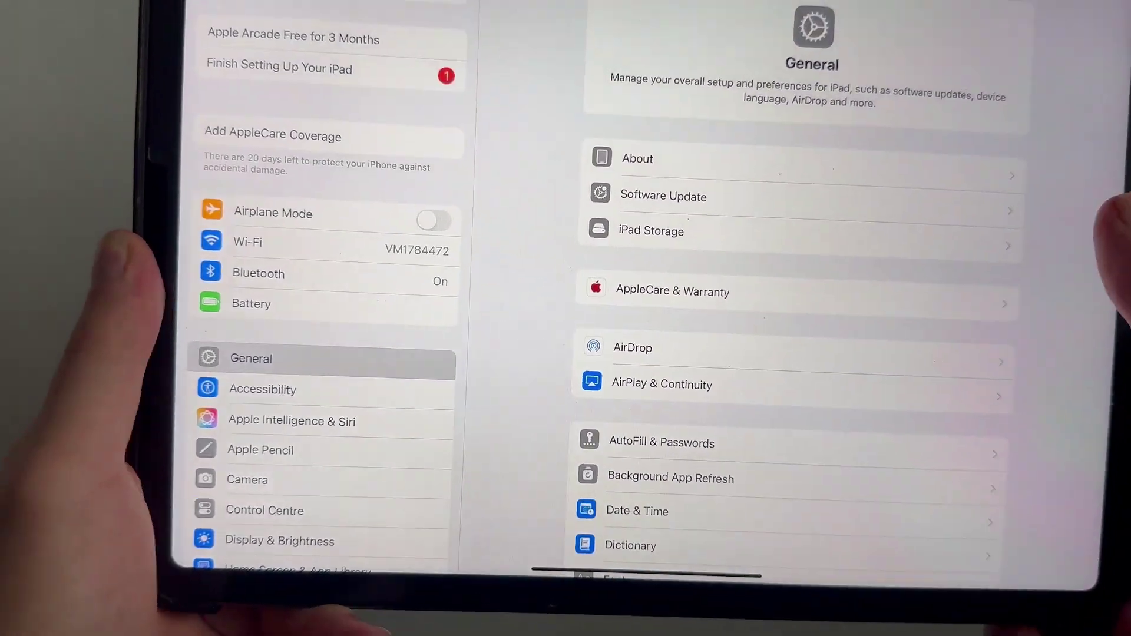
left_click(1026, 276)
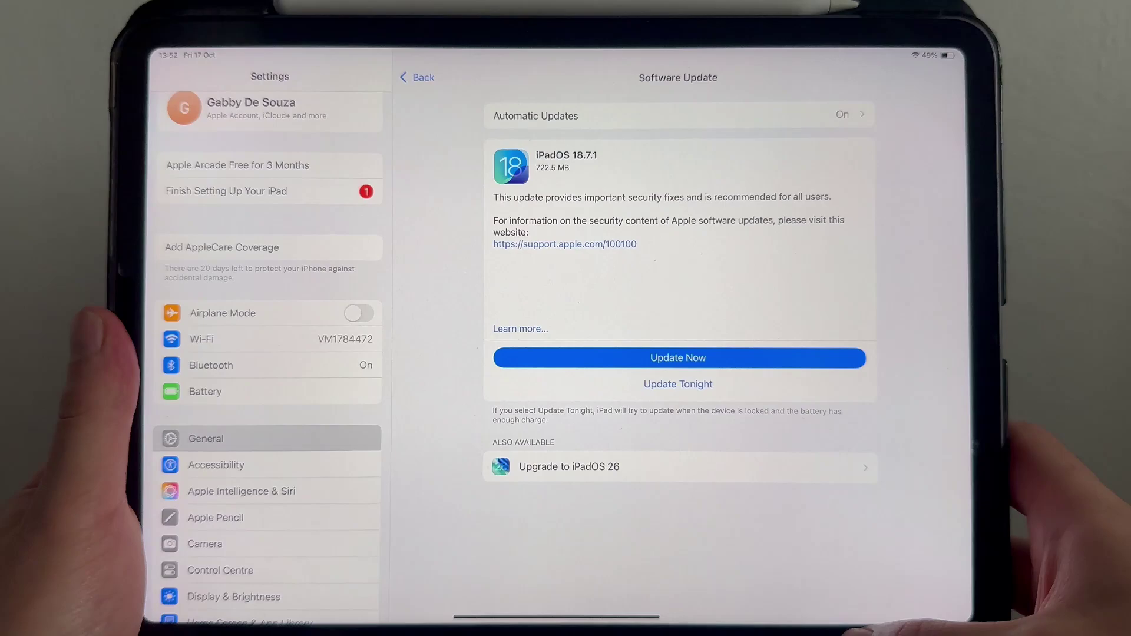
left_click_drag(556, 616, 556, 371)
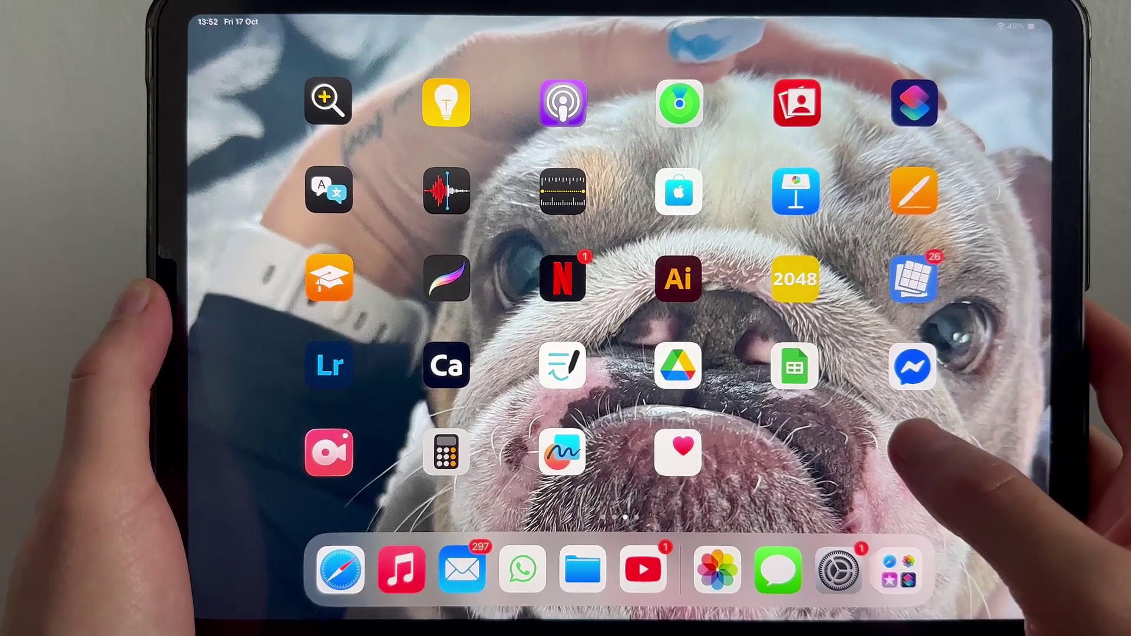
In the home screen Customise panel, preview the Dark icon style, then choose Automatic
left_click(906, 438)
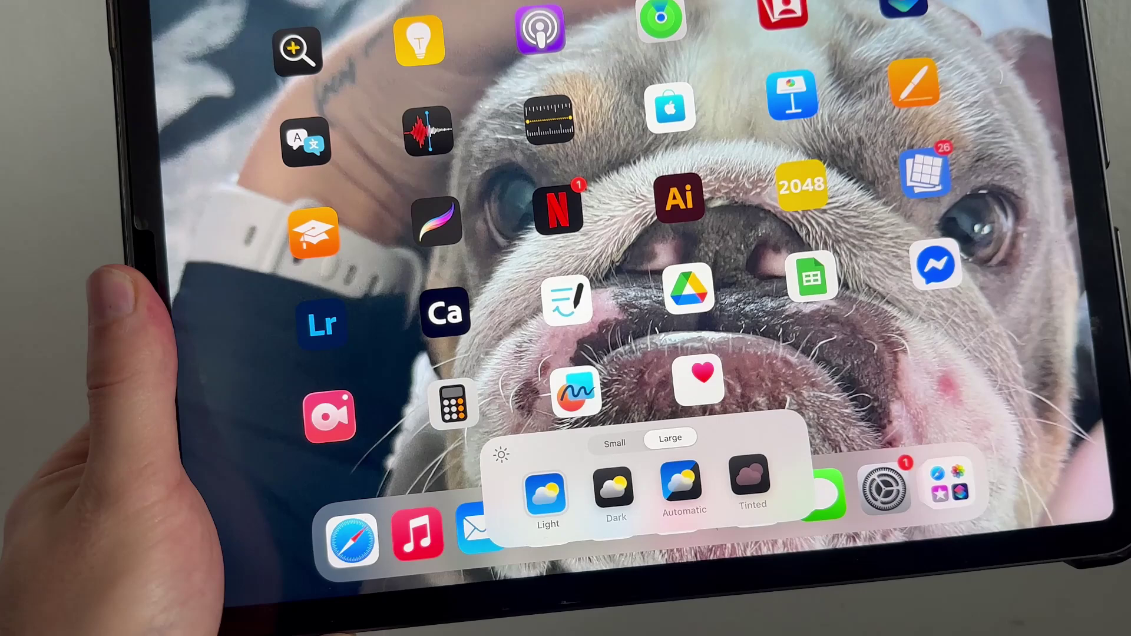
left_click(613, 485)
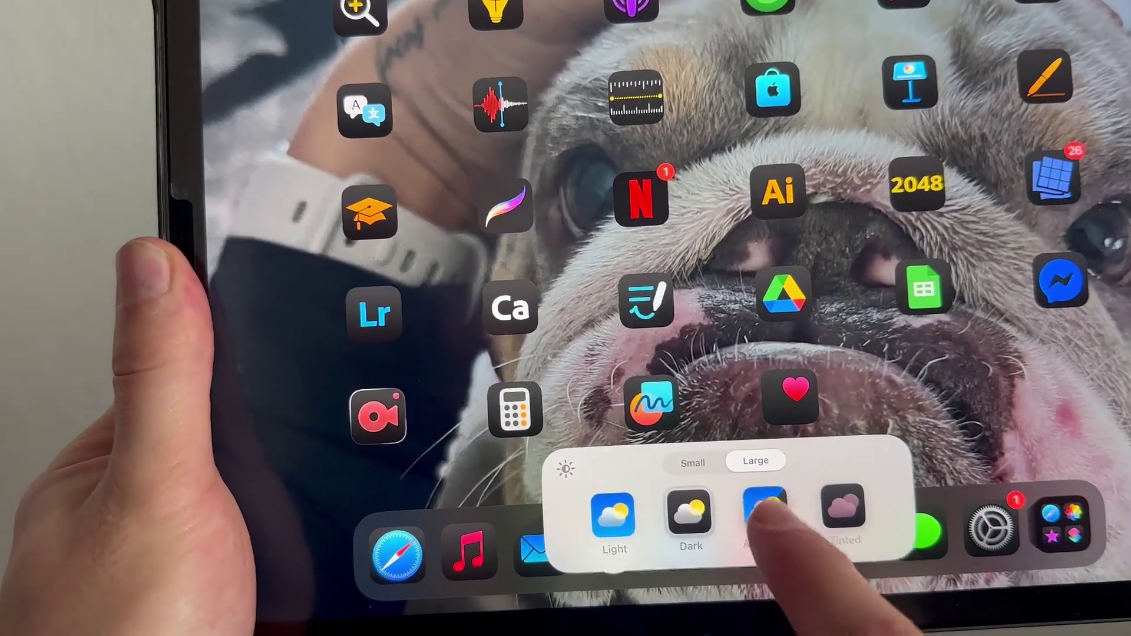
left_click(739, 490)
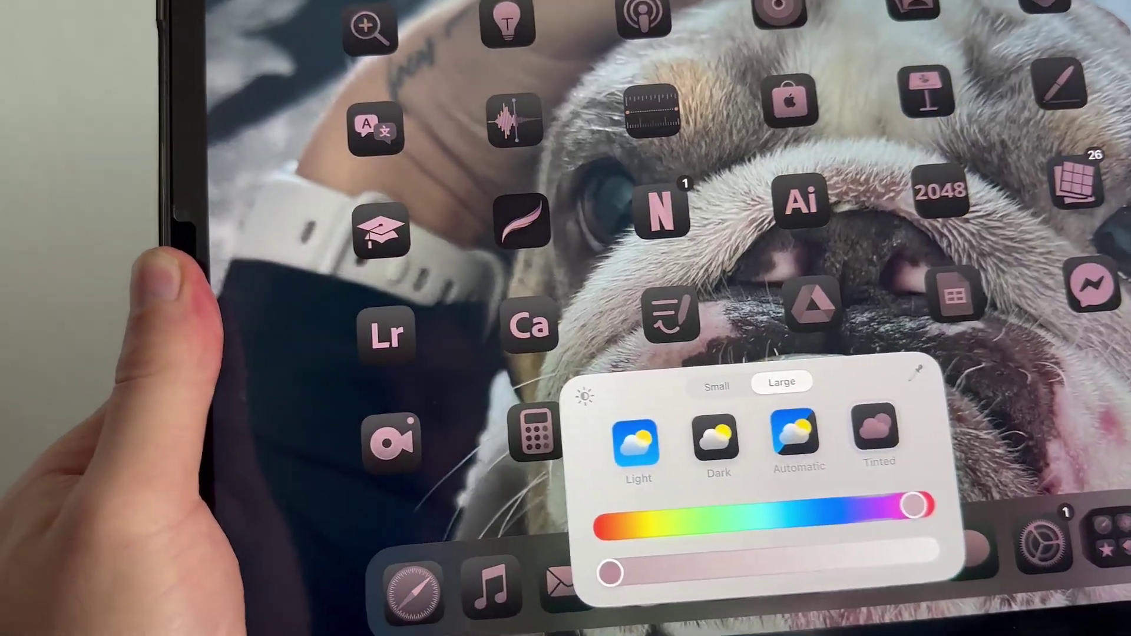
Adjust the icon tint hue and strength sliders to a bright pink-red tone
left_click_drag(858, 496, 672, 499)
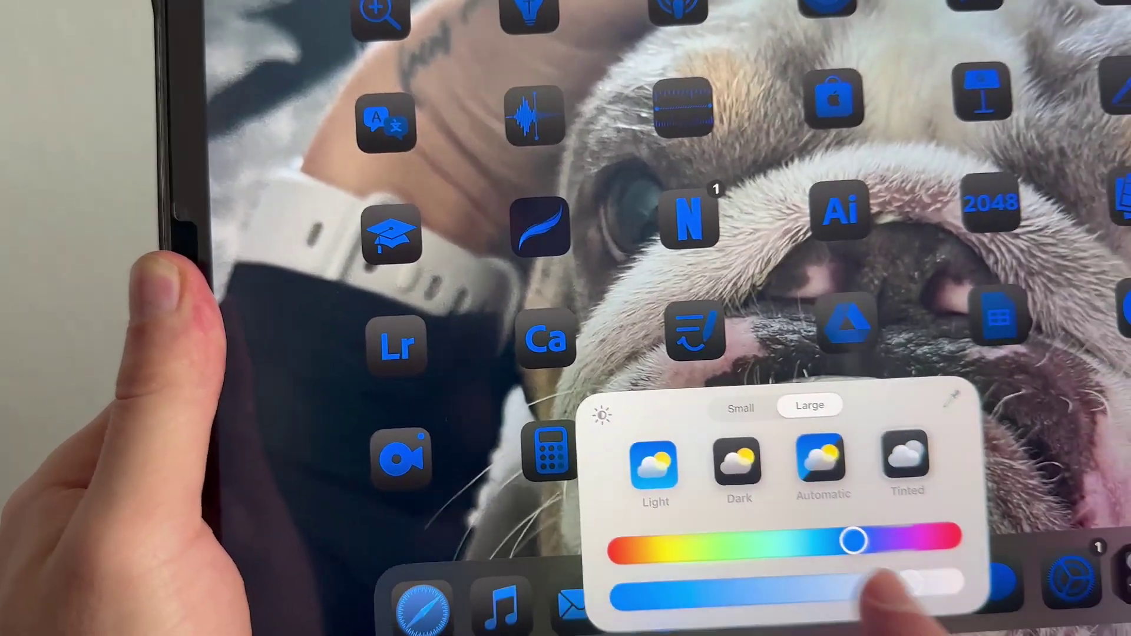
left_click_drag(813, 541, 637, 561)
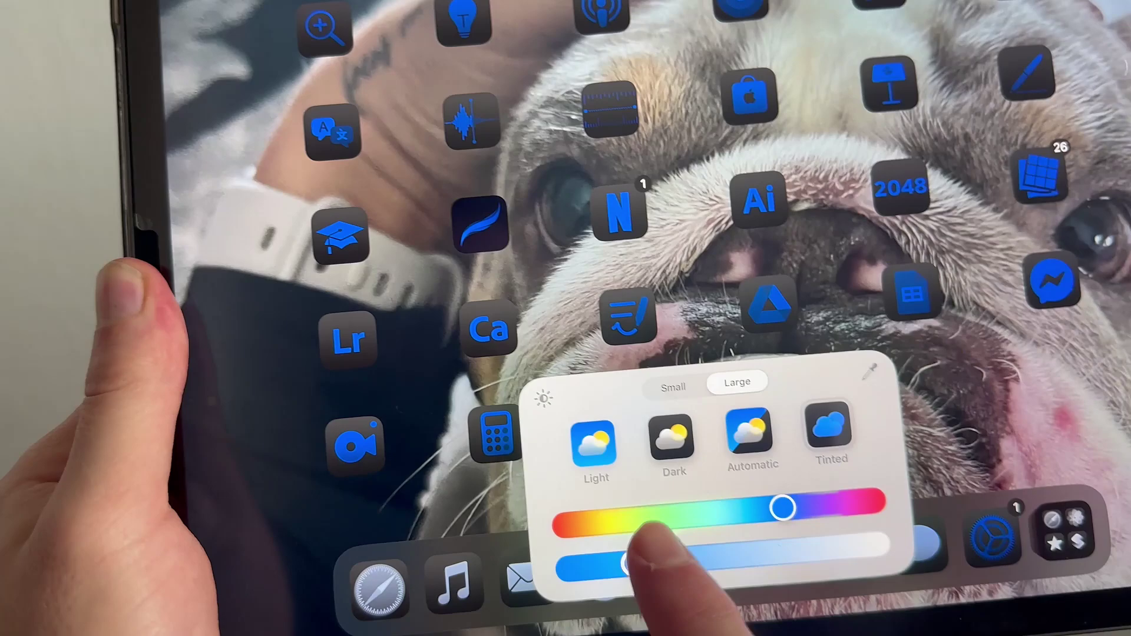
left_click_drag(800, 509, 891, 482)
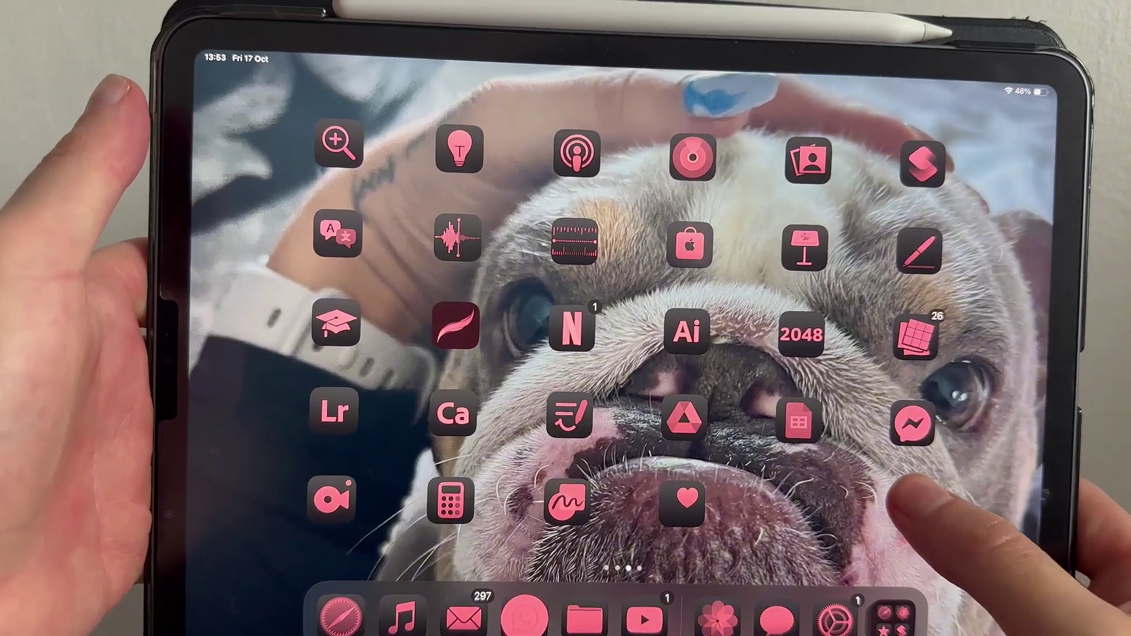
Reopen the Customise panel, switch icons to the Light style, and close the panel
left_click(893, 491)
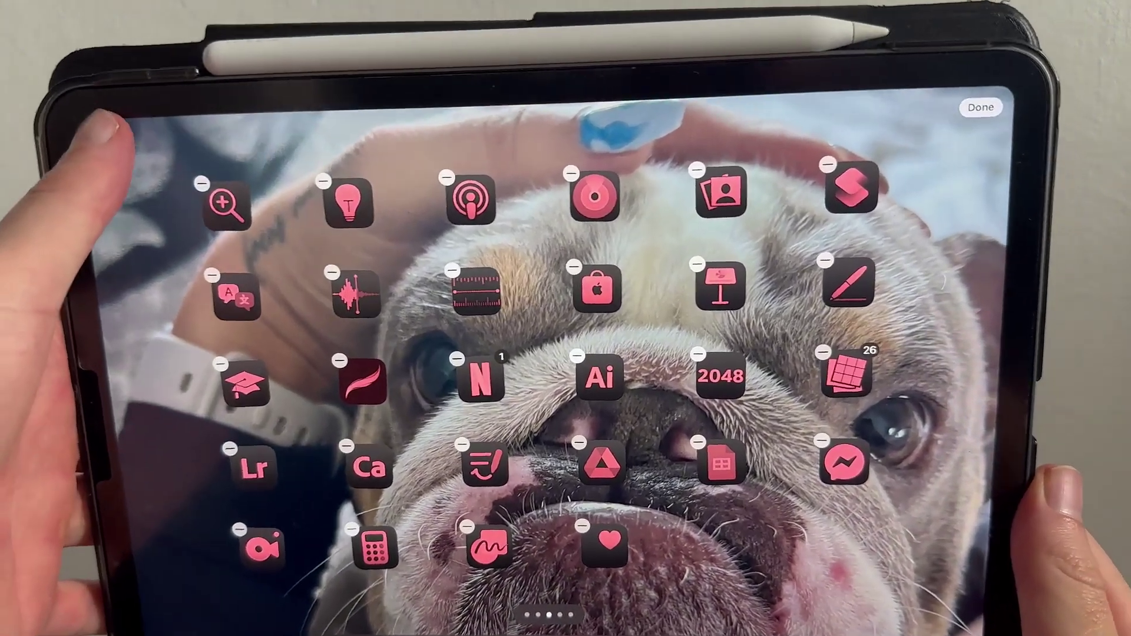
left_click(137, 117)
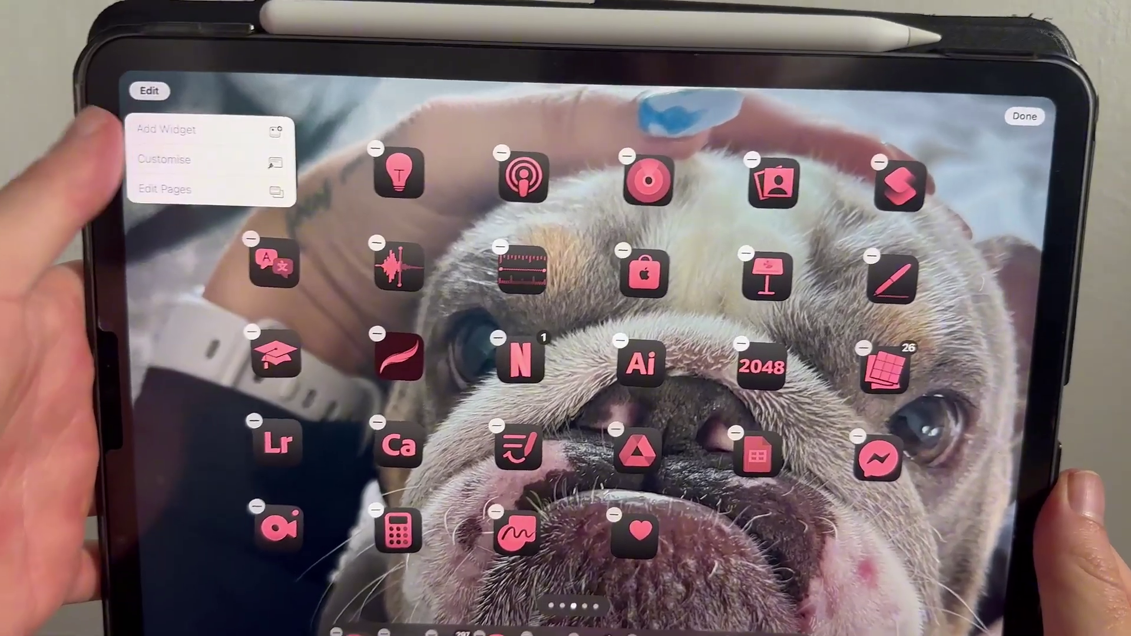
left_click(164, 157)
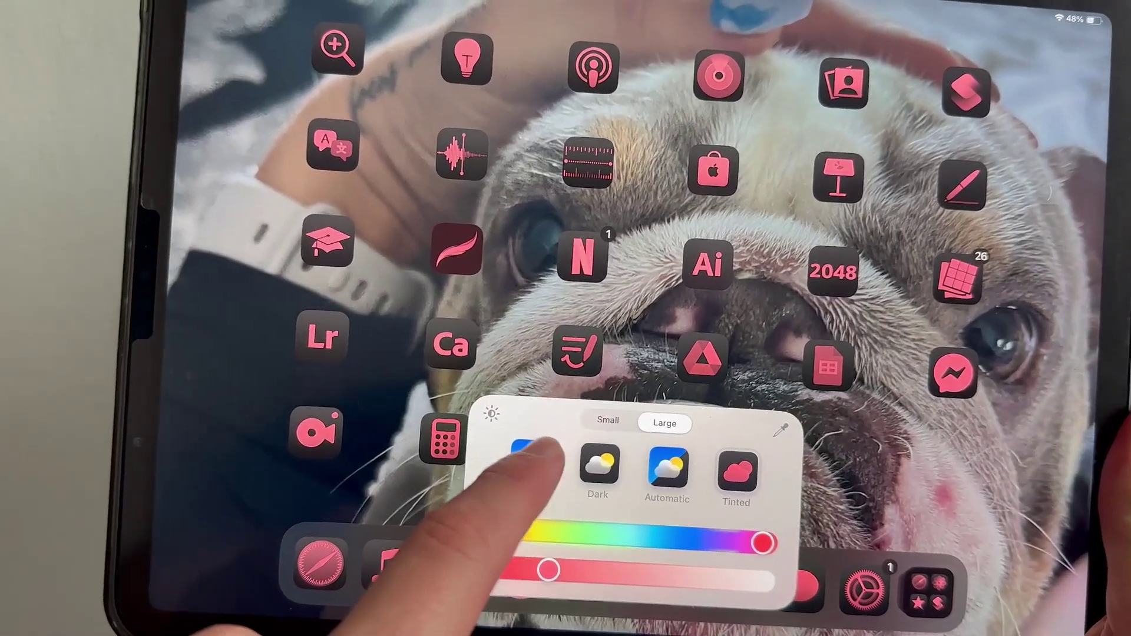
left_click(528, 445)
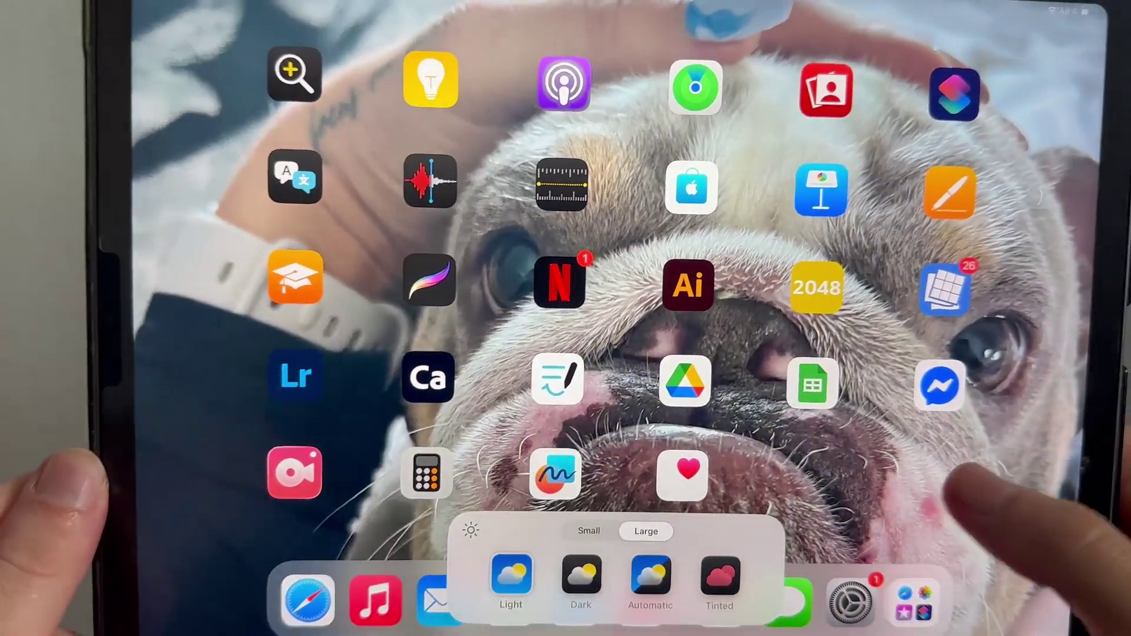
left_click(963, 485)
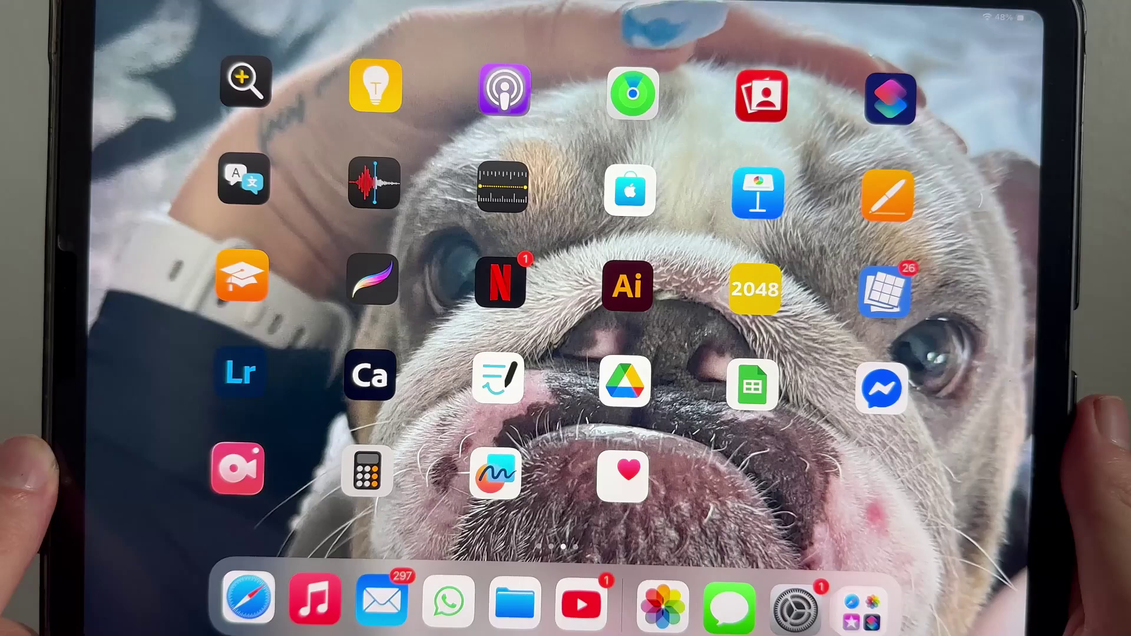